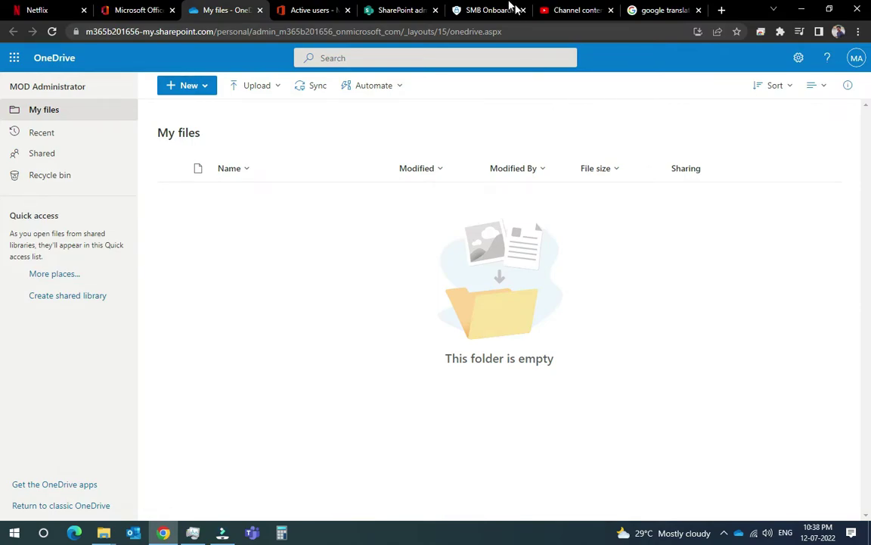
- Open the Storage Metrics of the signed-in account's OneDrive and check the free space against the total quota
{"action": "left_click", "coordinate": [855, 57]}
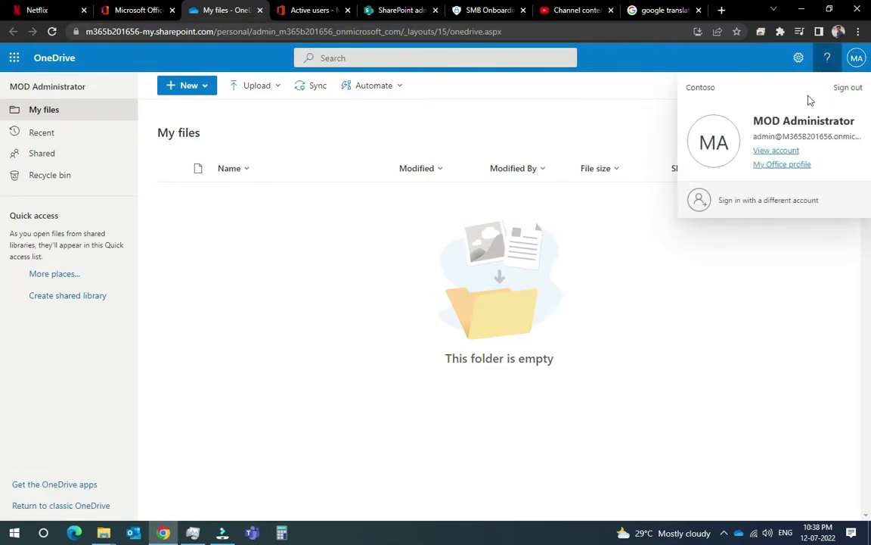
{"action": "left_click", "coordinate": [856, 59]}
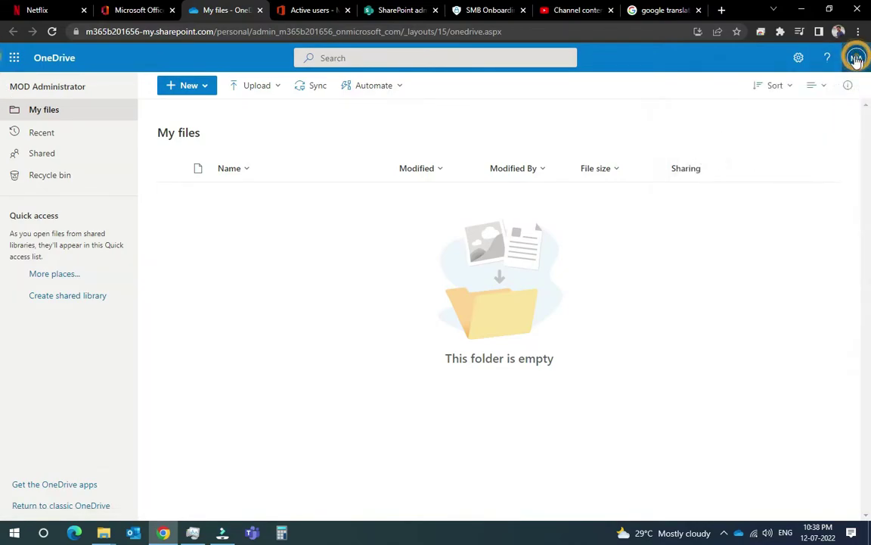
{"action": "left_click", "coordinate": [848, 85]}
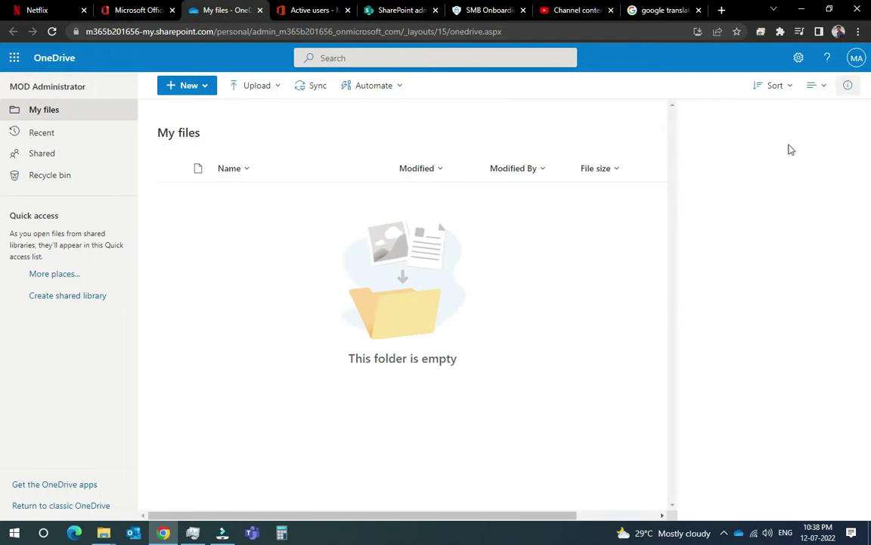
{"action": "left_click", "coordinate": [799, 61]}
{"action": "left_click", "coordinate": [746, 144]}
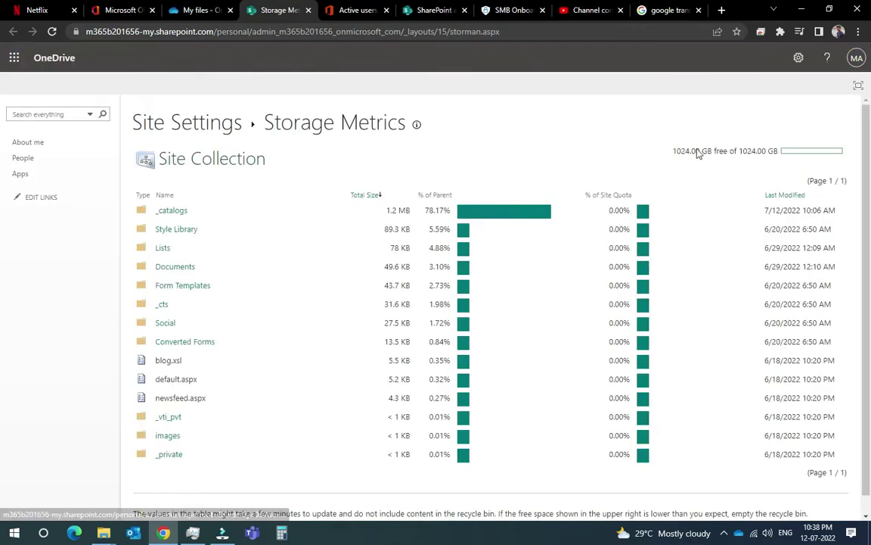
{"action": "left_click_drag", "start_coordinate": [676, 154], "coordinate": [783, 155]}
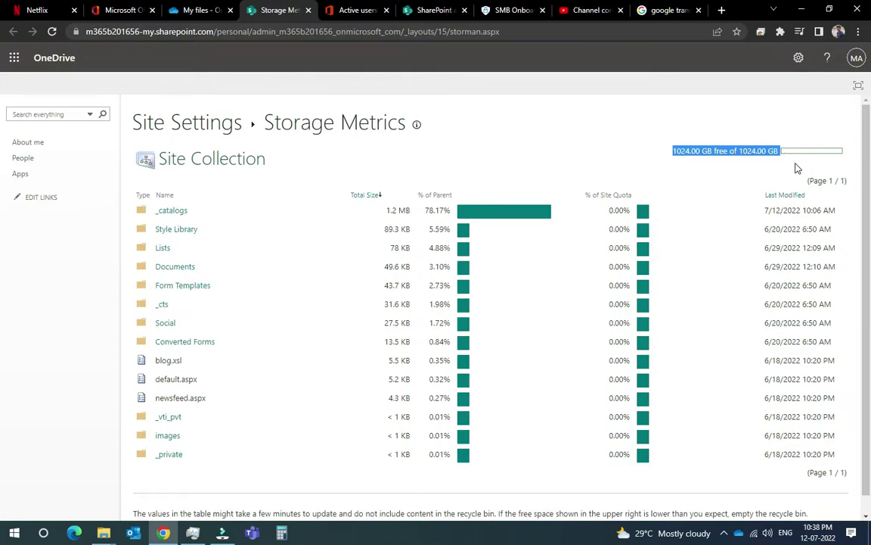
{"action": "left_click", "coordinate": [715, 163]}
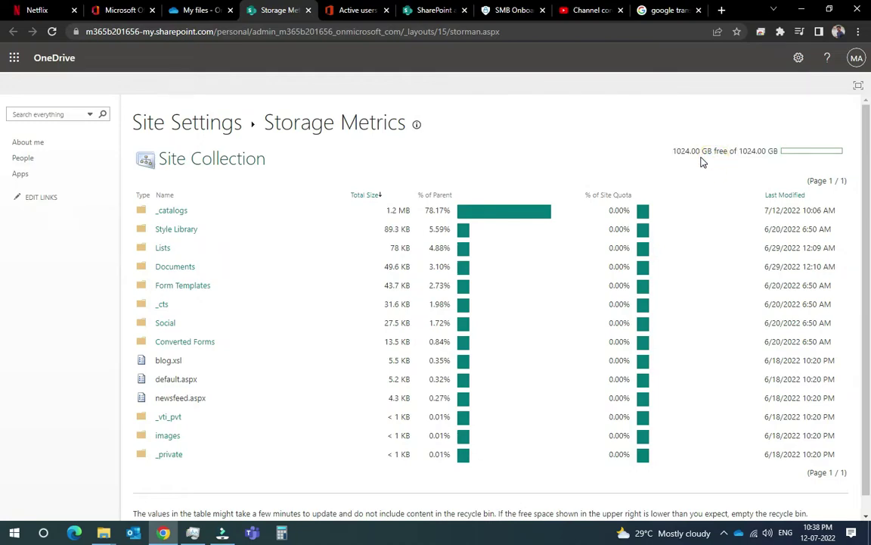
- Open the Microsoft 365 admin center from the Office home page and show its full navigation down to the list of admin centers
{"action": "left_click", "coordinate": [129, 11]}
{"action": "left_click", "coordinate": [19, 355]}
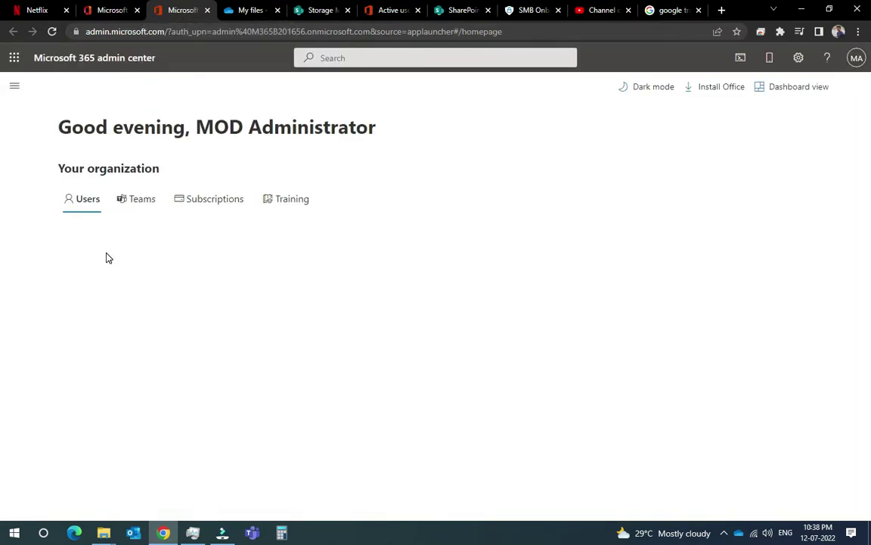
{"action": "left_click", "coordinate": [15, 86]}
{"action": "left_click", "coordinate": [42, 266]}
{"action": "scroll", "coordinate": [83, 326], "scroll_direction": "down", "scroll_amount": 2}
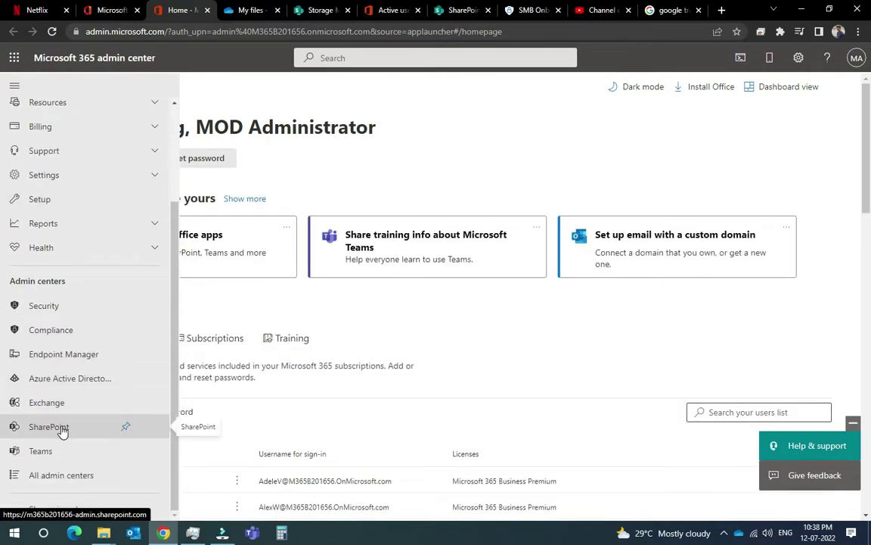
- Close the Storage Metrics and Active users pages and open the OneDrive storage limit setting in the SharePoint admin center
{"action": "left_click", "coordinate": [328, 8]}
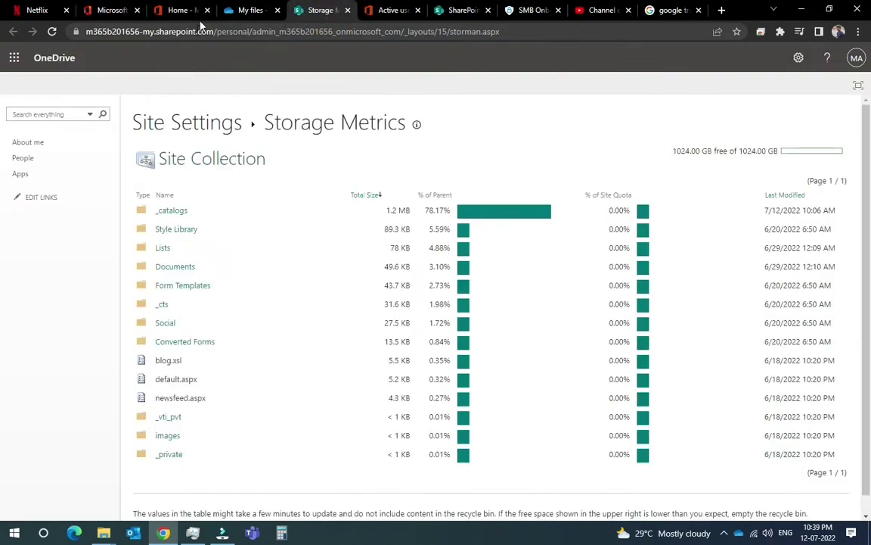
{"action": "left_click", "coordinate": [347, 9]}
{"action": "left_click", "coordinate": [347, 10]}
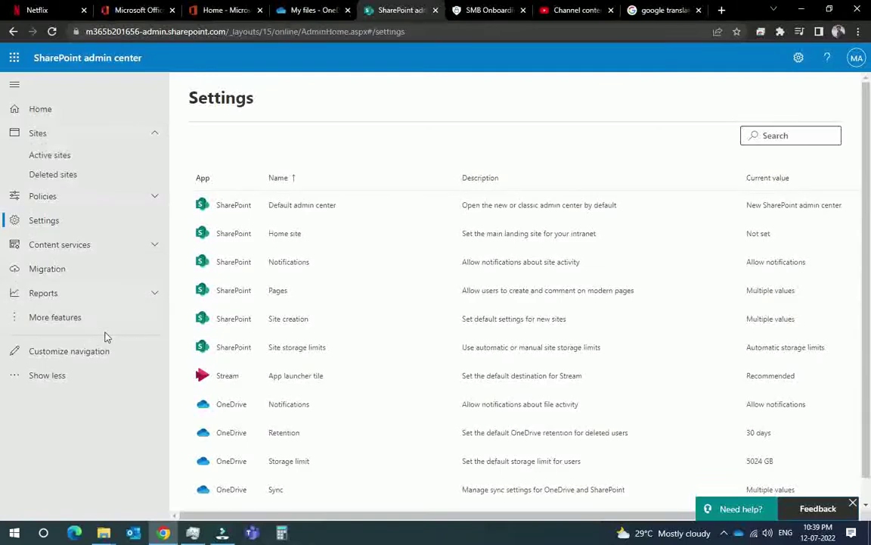
{"action": "left_click", "coordinate": [70, 220]}
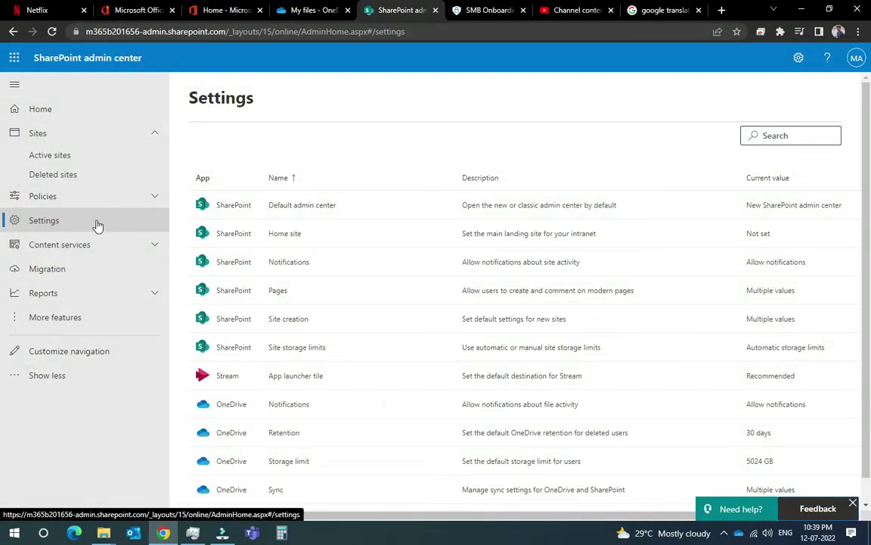
{"action": "scroll", "coordinate": [350, 203], "scroll_direction": "down", "scroll_amount": 1}
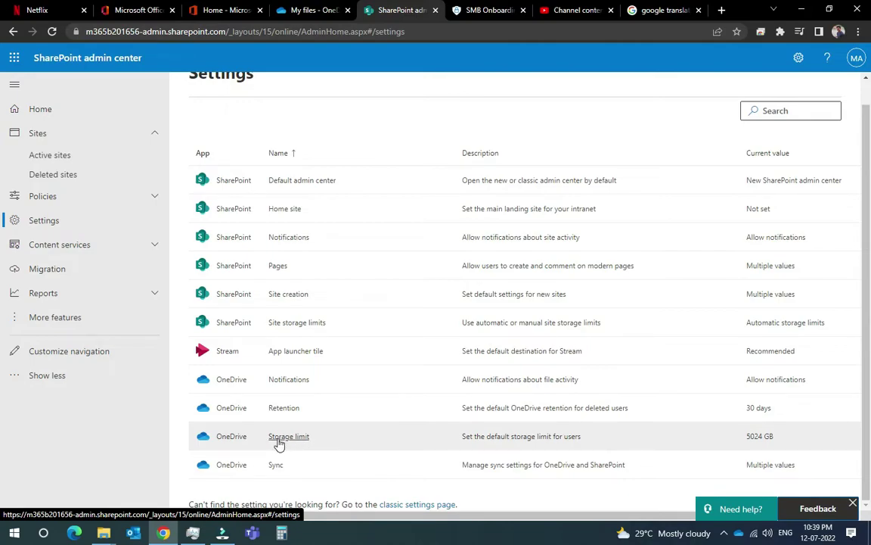
{"action": "left_click", "coordinate": [279, 443]}
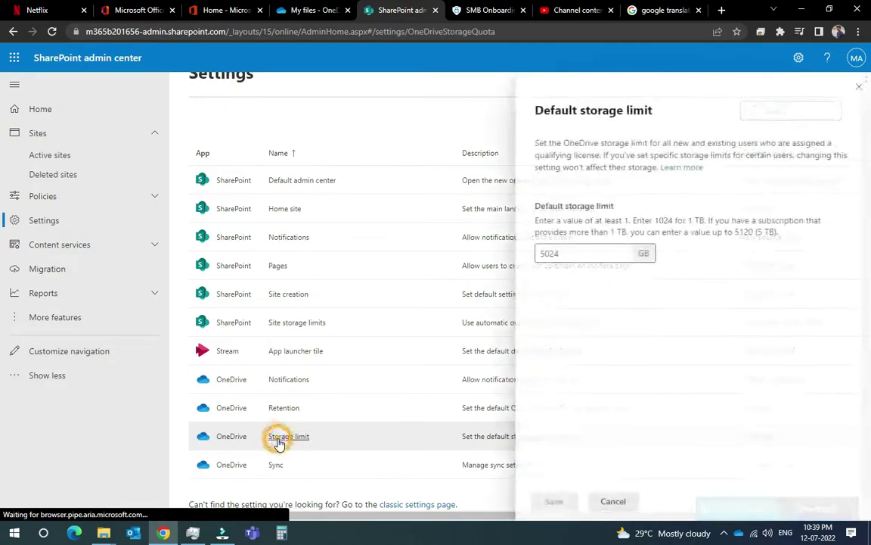
- Change the default OneDrive storage limit for users to 1024 GB
{"action": "left_click", "coordinate": [556, 253]}
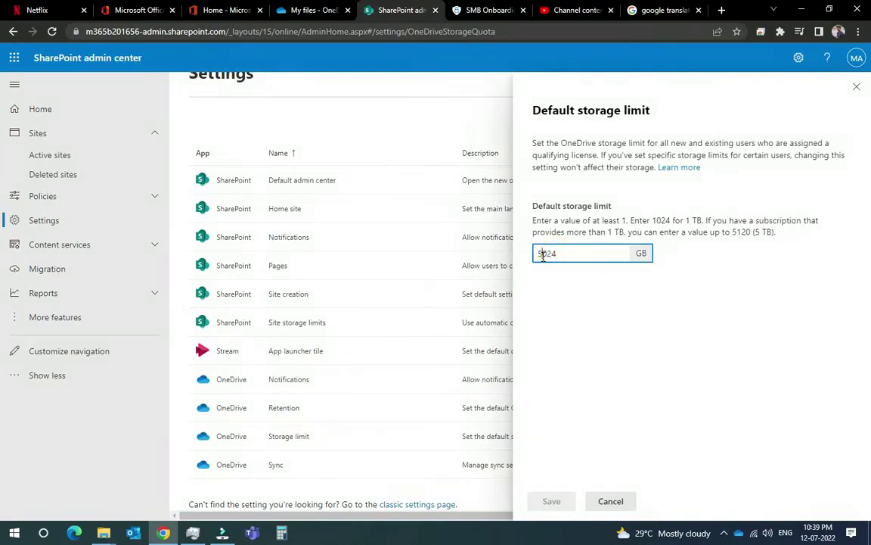
{"action": "key", "text": "BackSpace"}
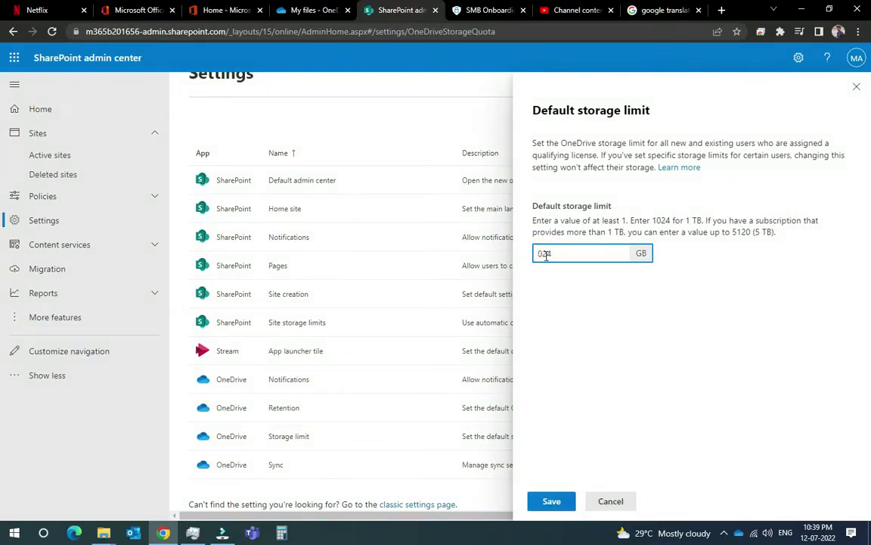
{"action": "type", "text": "1"}
{"action": "left_click_drag", "start_coordinate": [533, 205], "coordinate": [613, 206]}
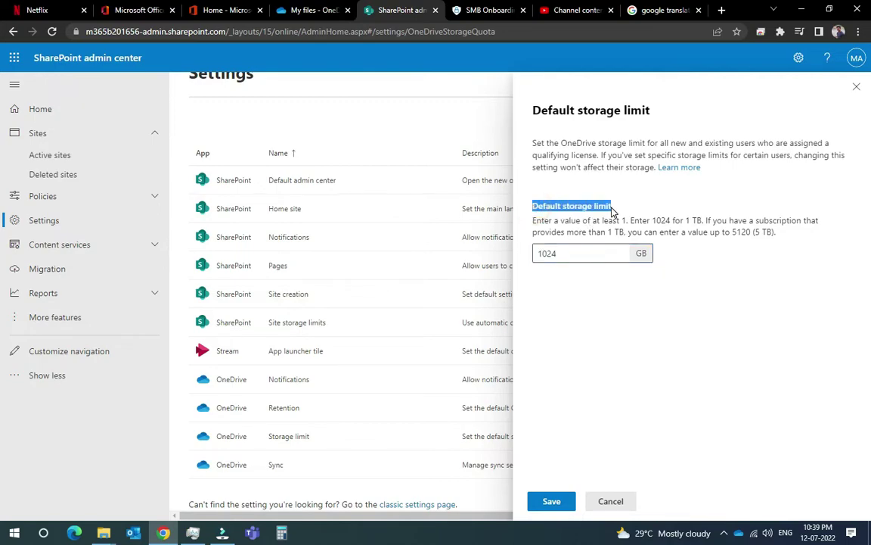
{"action": "left_click", "coordinate": [615, 207]}
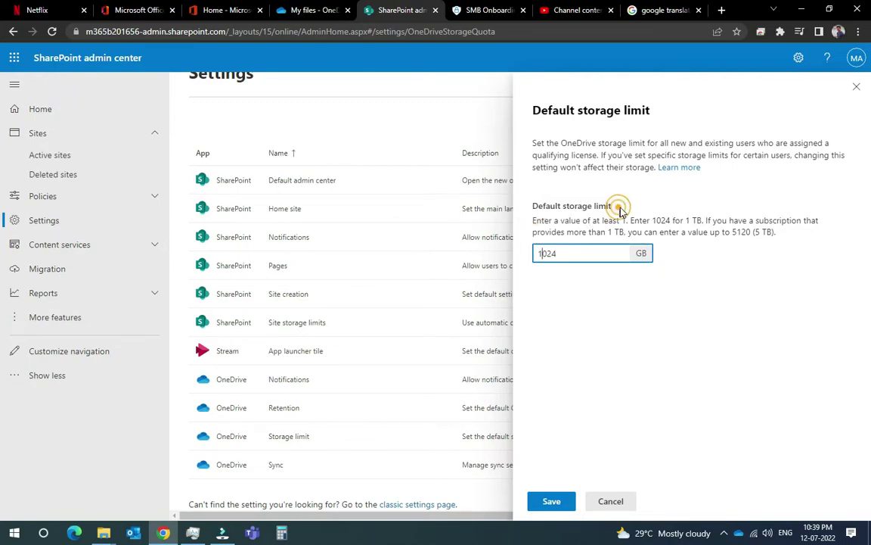
- Set the default OneDrive storage limit to 5024 GB and close the storage limit settings
{"action": "left_click", "coordinate": [539, 253]}
{"action": "key", "text": "Delete"}
{"action": "type", "text": "5"}
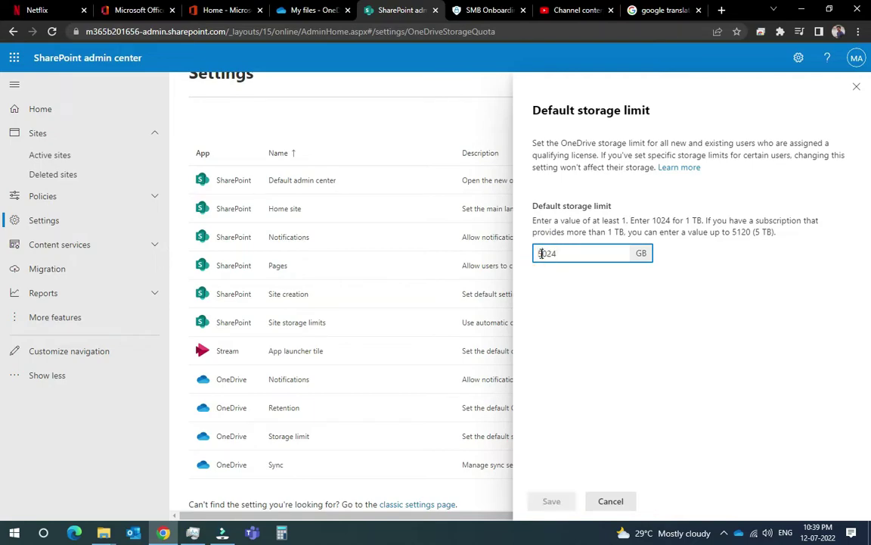
{"action": "left_click", "coordinate": [553, 500]}
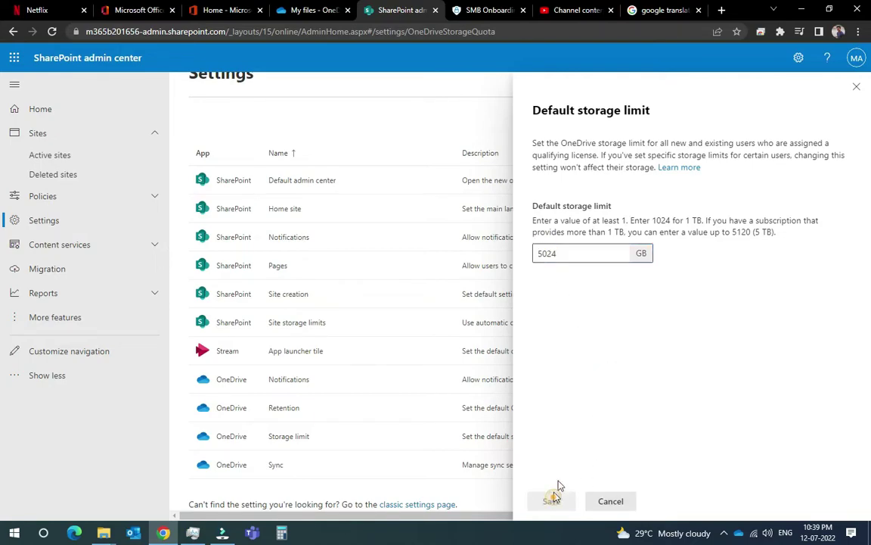
{"action": "left_click", "coordinate": [856, 88]}
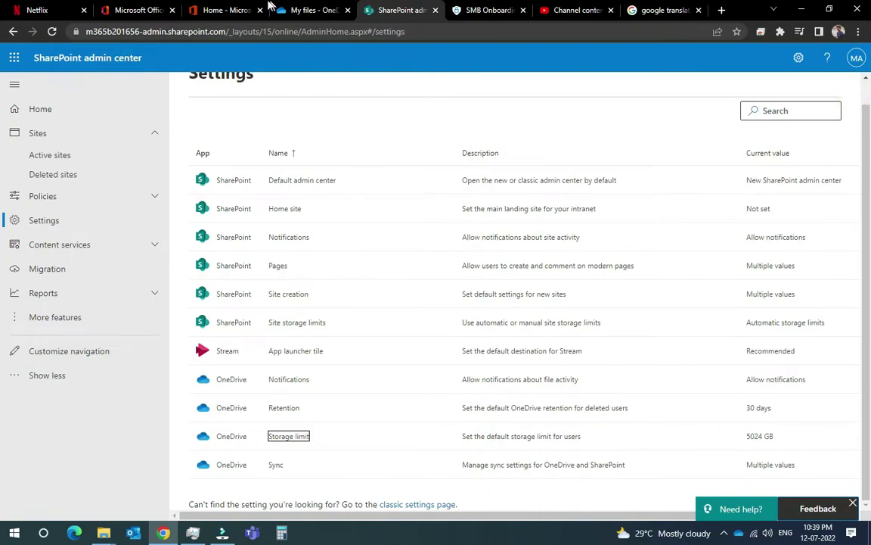
- Open the OneDrive details of the administrator account among the active users in the Microsoft 365 admin center
{"action": "left_click", "coordinate": [224, 10]}
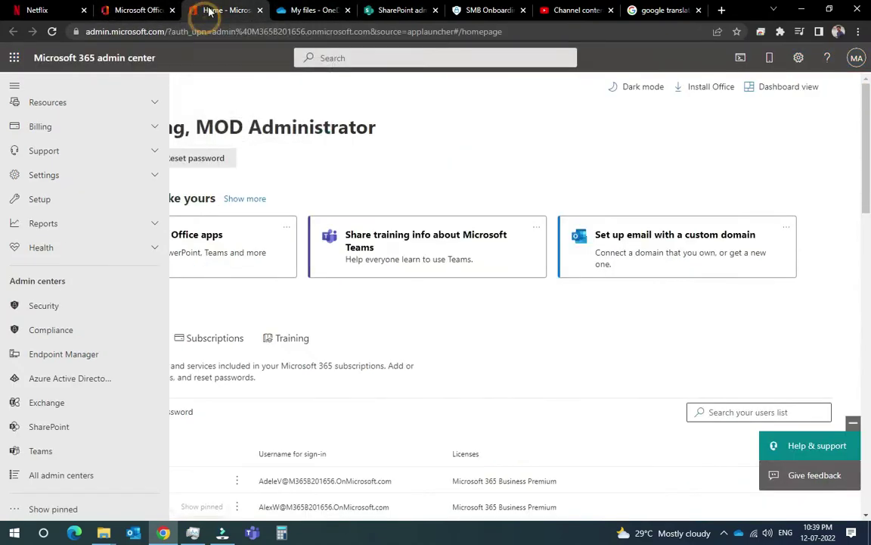
{"action": "scroll", "coordinate": [81, 166], "scroll_direction": "up", "scroll_amount": 5}
{"action": "left_click", "coordinate": [81, 136]}
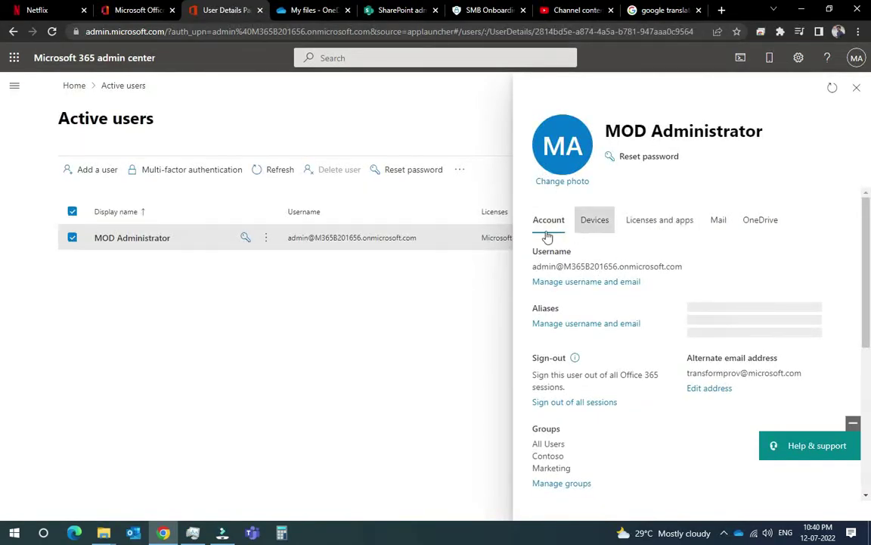
{"action": "left_click", "coordinate": [756, 221]}
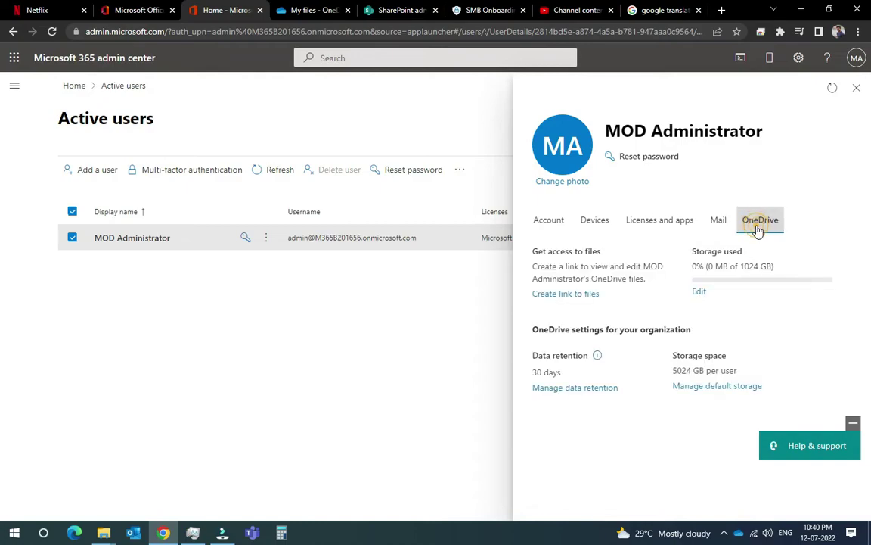
- Try to set a custom maximum OneDrive storage of 5024 GB for the administrator account instead of the organization's default
{"action": "left_click", "coordinate": [698, 293]}
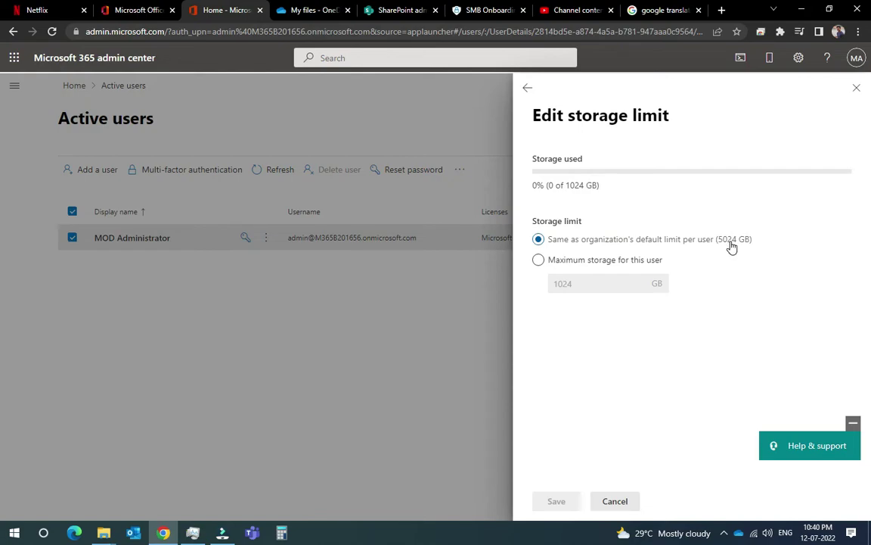
{"action": "left_click", "coordinate": [645, 243]}
{"action": "left_click", "coordinate": [599, 265]}
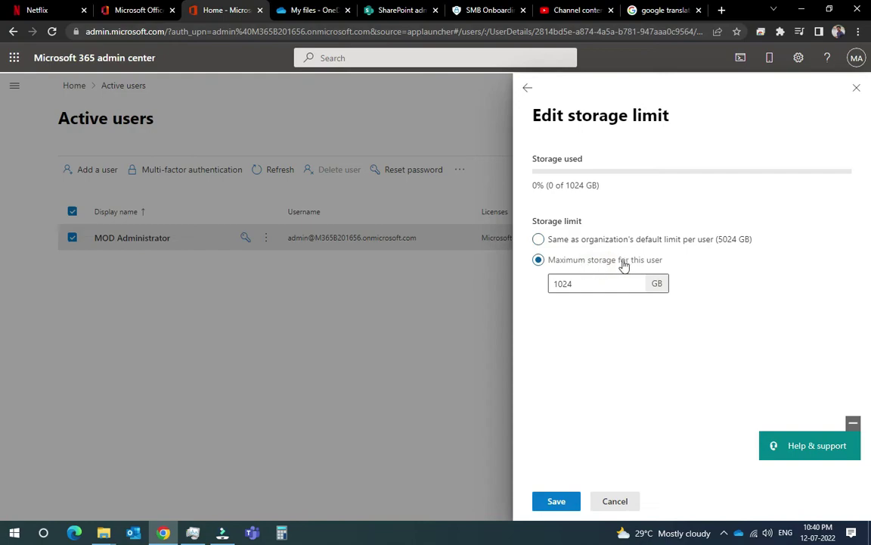
{"action": "left_click", "coordinate": [558, 286]}
{"action": "key", "text": "BackSpace"}
{"action": "type", "text": "5"}
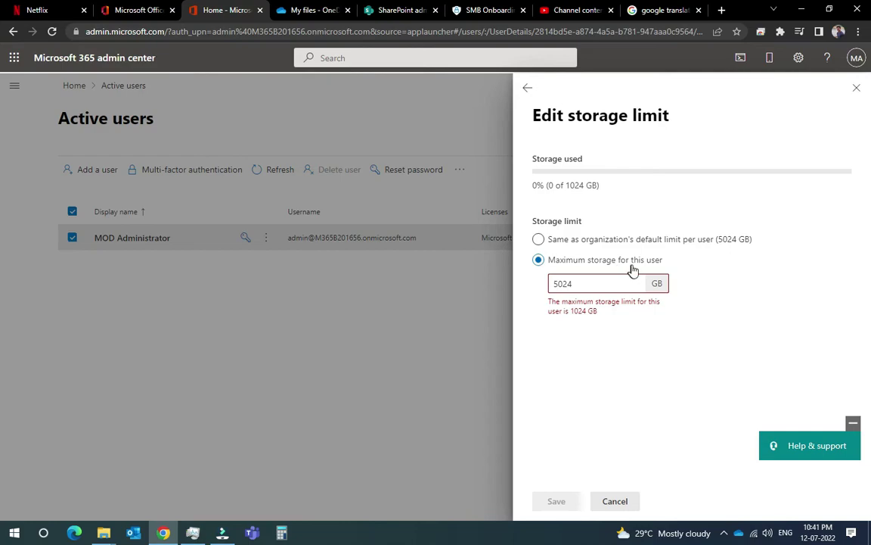
{"action": "left_click", "coordinate": [392, 9]}
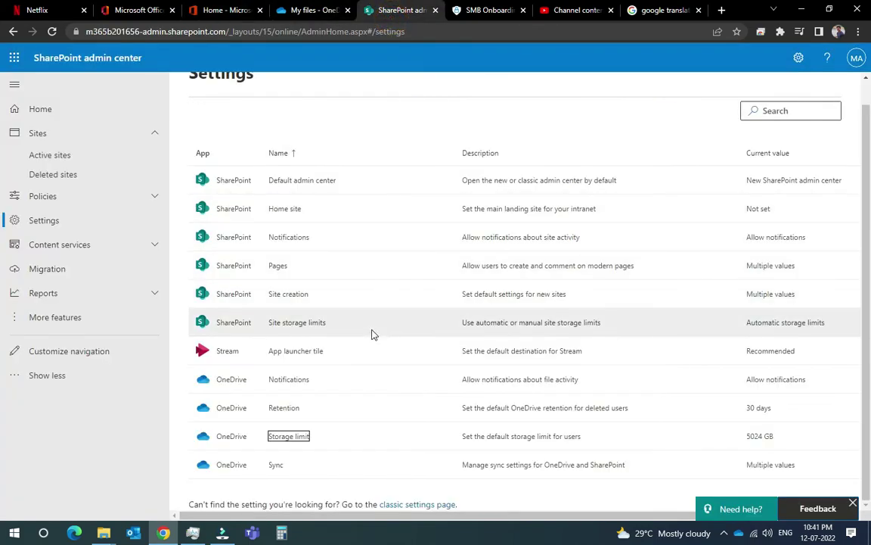
{"action": "left_click", "coordinate": [853, 501]}
{"action": "left_click", "coordinate": [303, 9]}
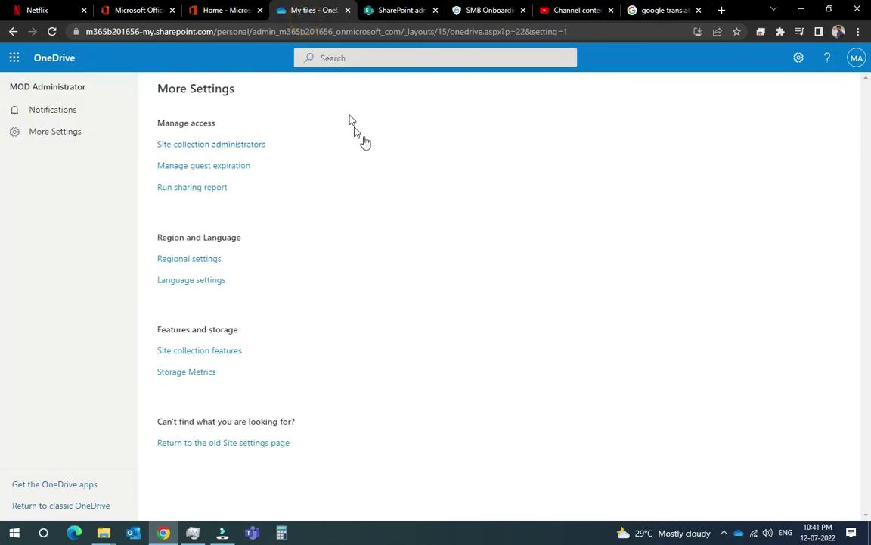
{"action": "left_click", "coordinate": [144, 9]}
{"action": "left_click", "coordinate": [220, 9]}
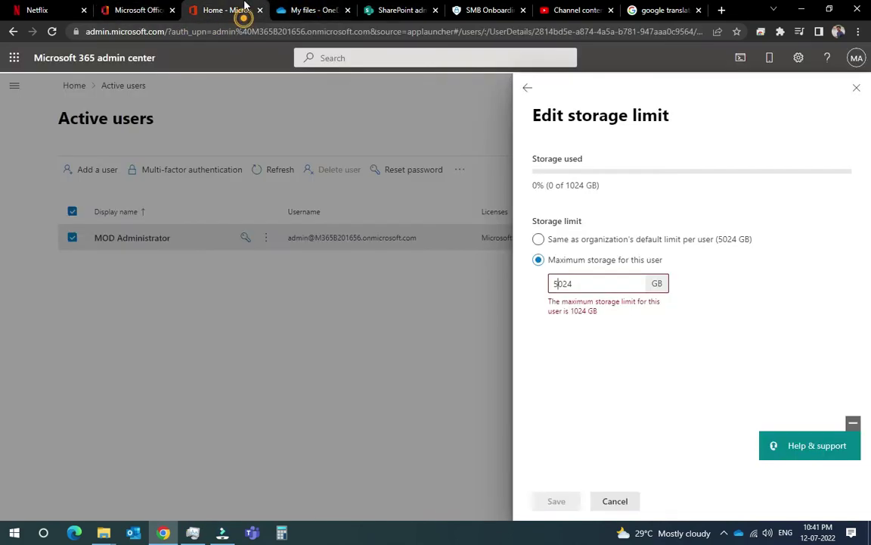
- Try to save the 5024 GB limit for this user and return to the account's OneDrive details
{"action": "left_click", "coordinate": [557, 501]}
{"action": "left_click", "coordinate": [597, 287]}
{"action": "left_click", "coordinate": [555, 500]}
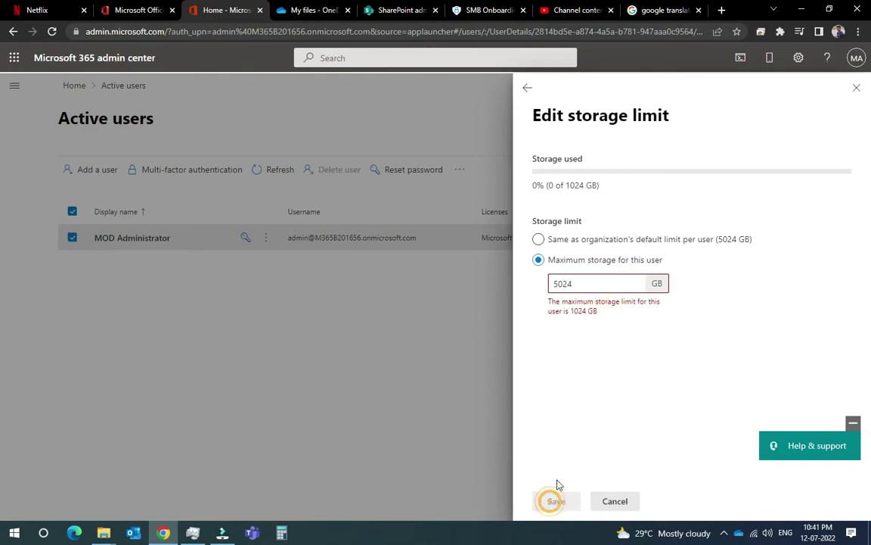
{"action": "left_click", "coordinate": [527, 88]}
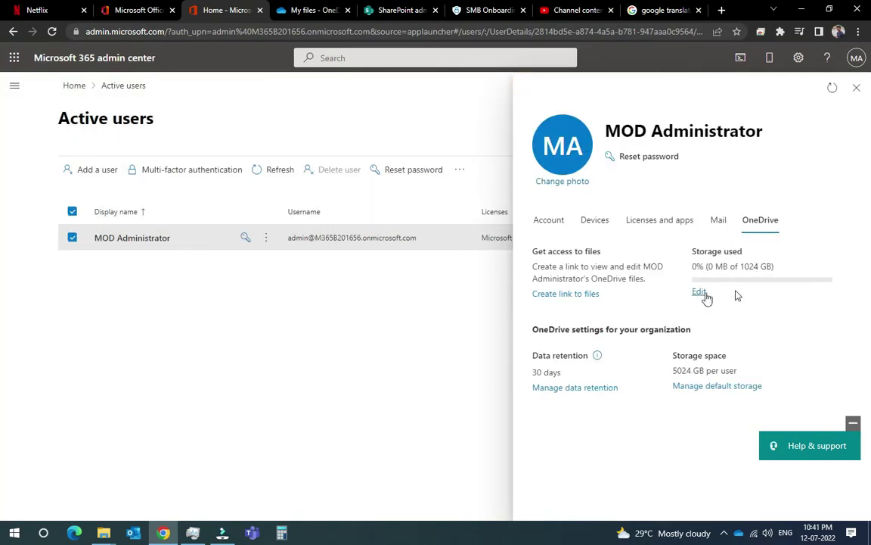